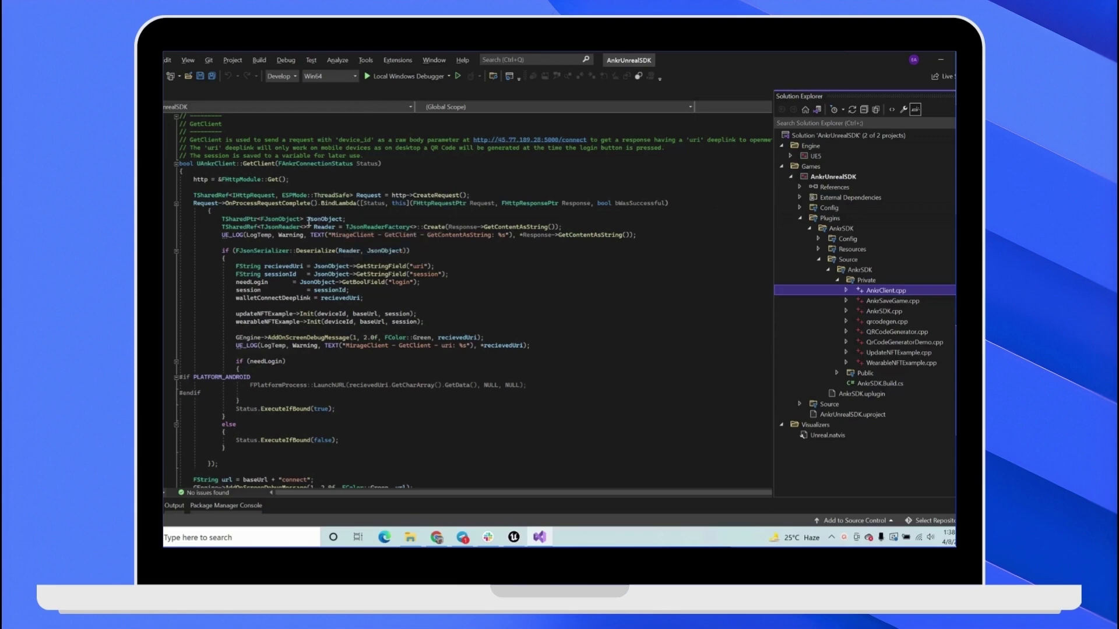
scroll(279, 218, "down", 4)
scroll(323, 295, "down", 2)
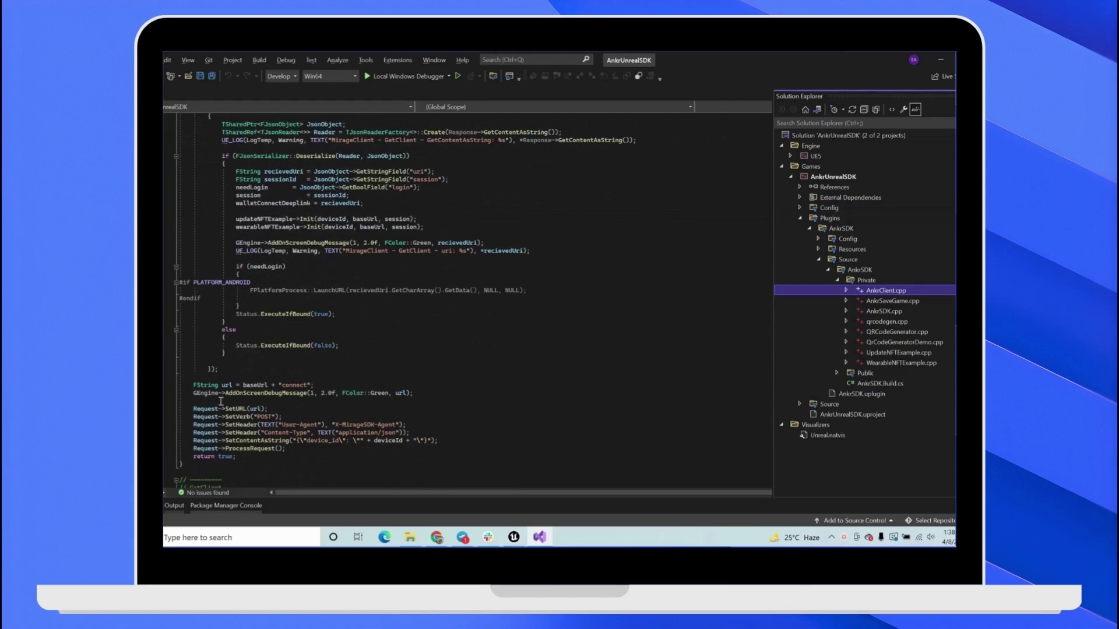
mouse_move(206, 479)
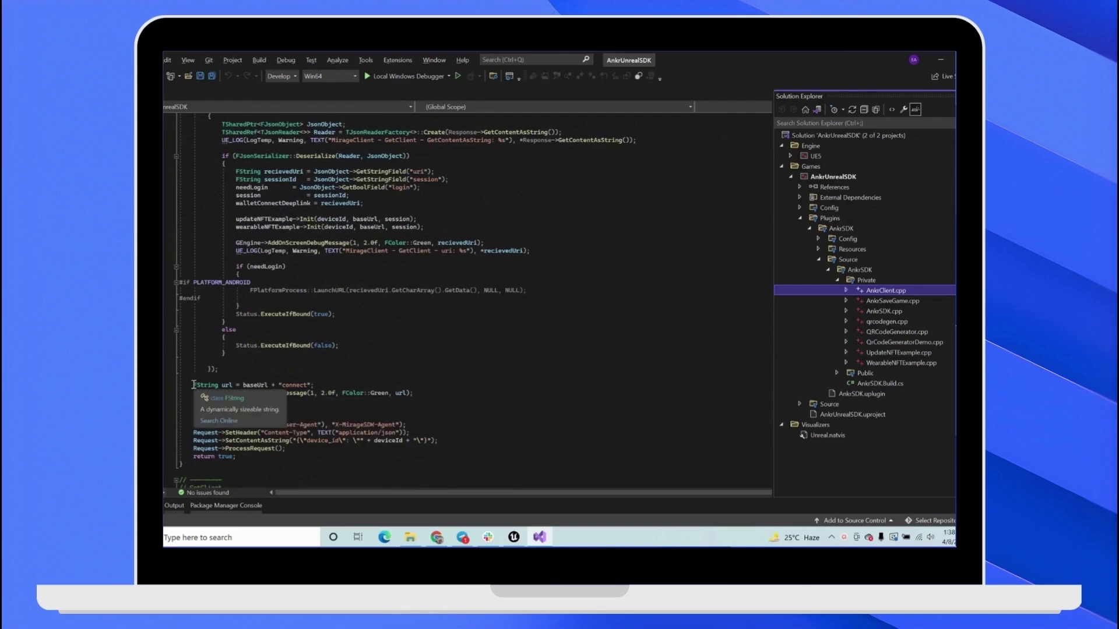
left_click_drag(194, 385, 315, 386)
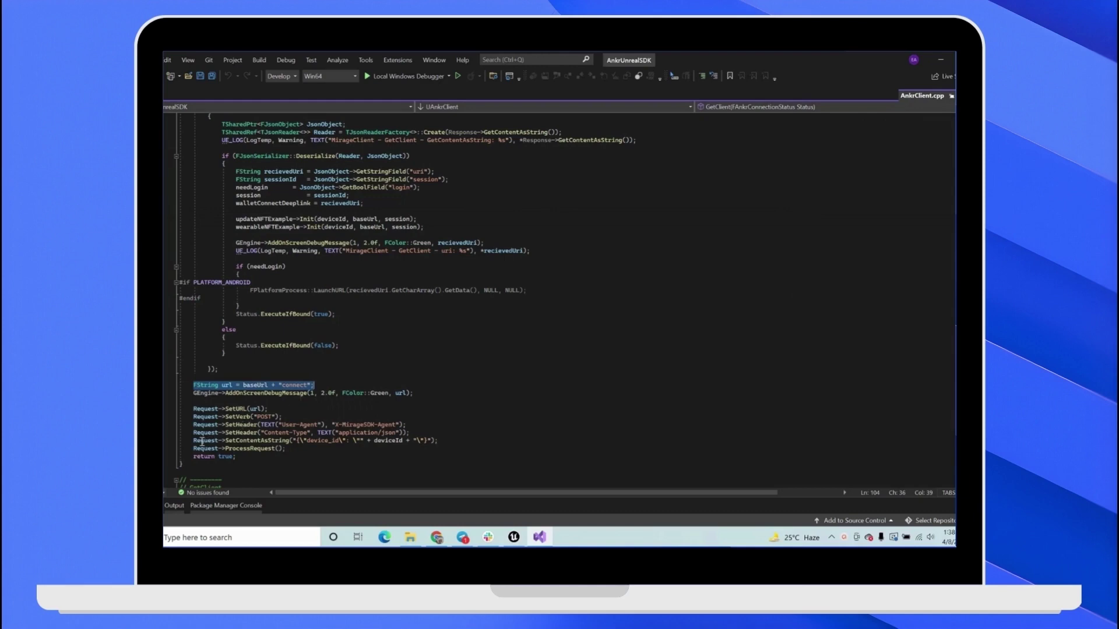
left_click_drag(194, 441, 438, 440)
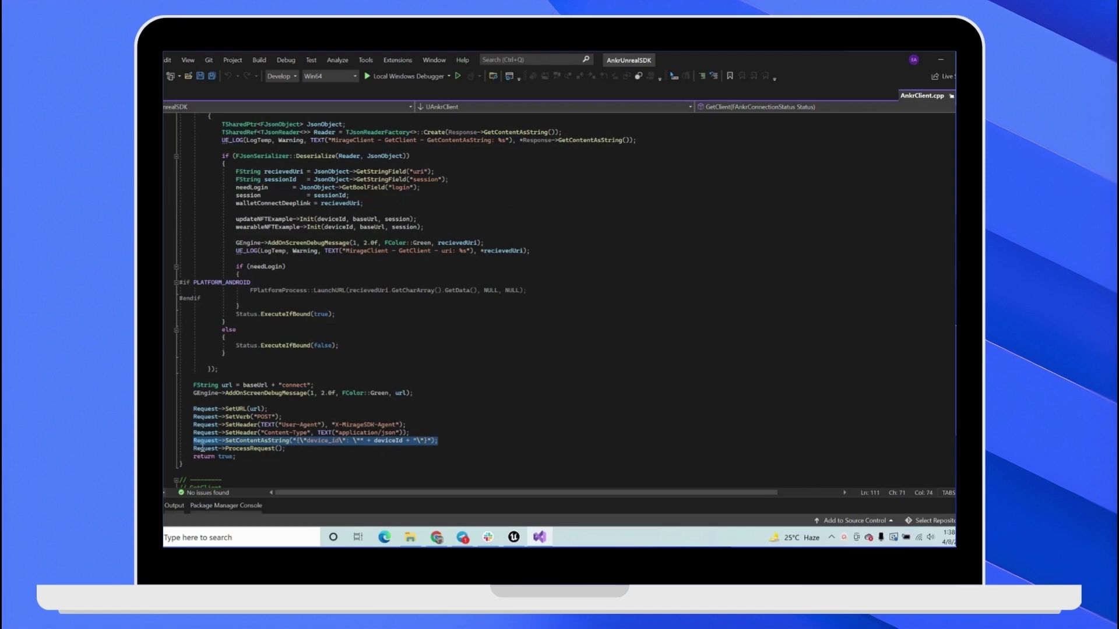
left_click_drag(195, 449, 297, 449)
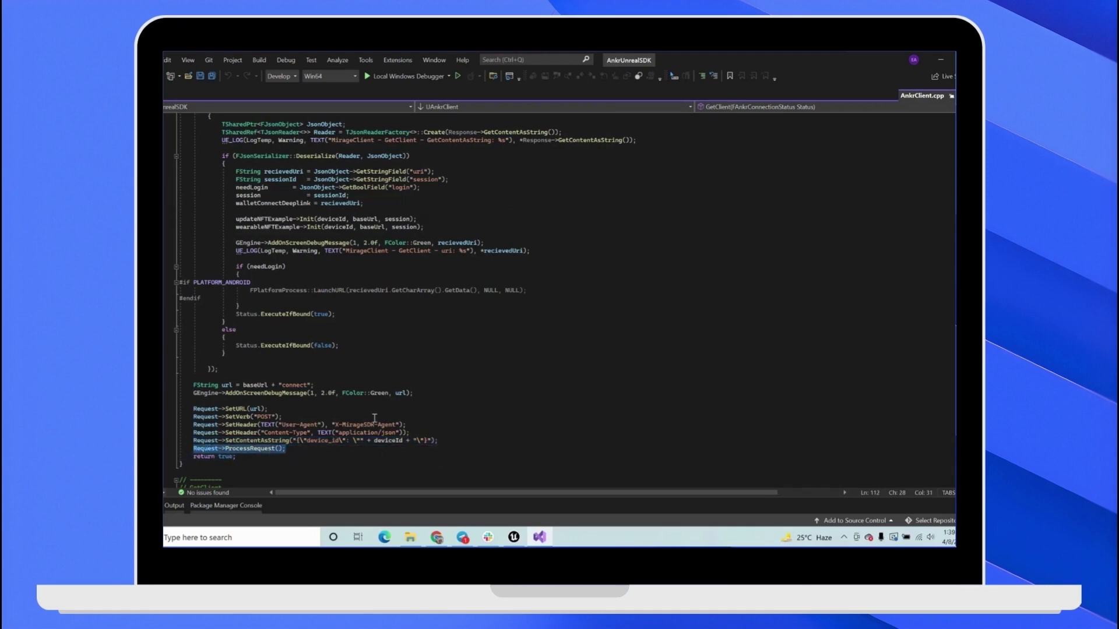
scroll(374, 417, "up", 3)
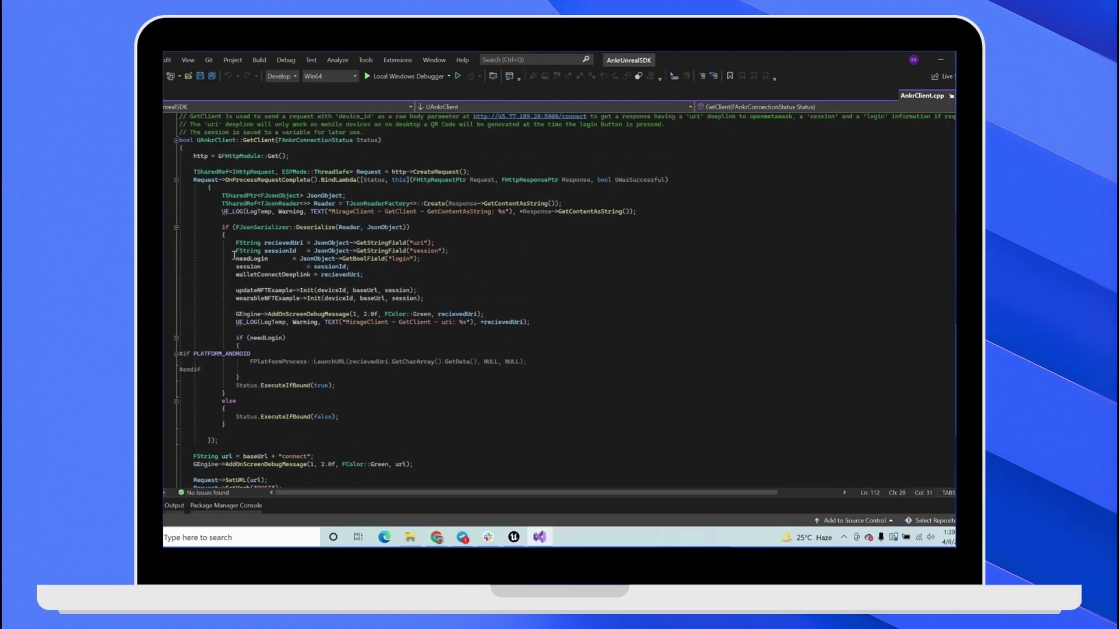
left_click_drag(235, 243, 437, 243)
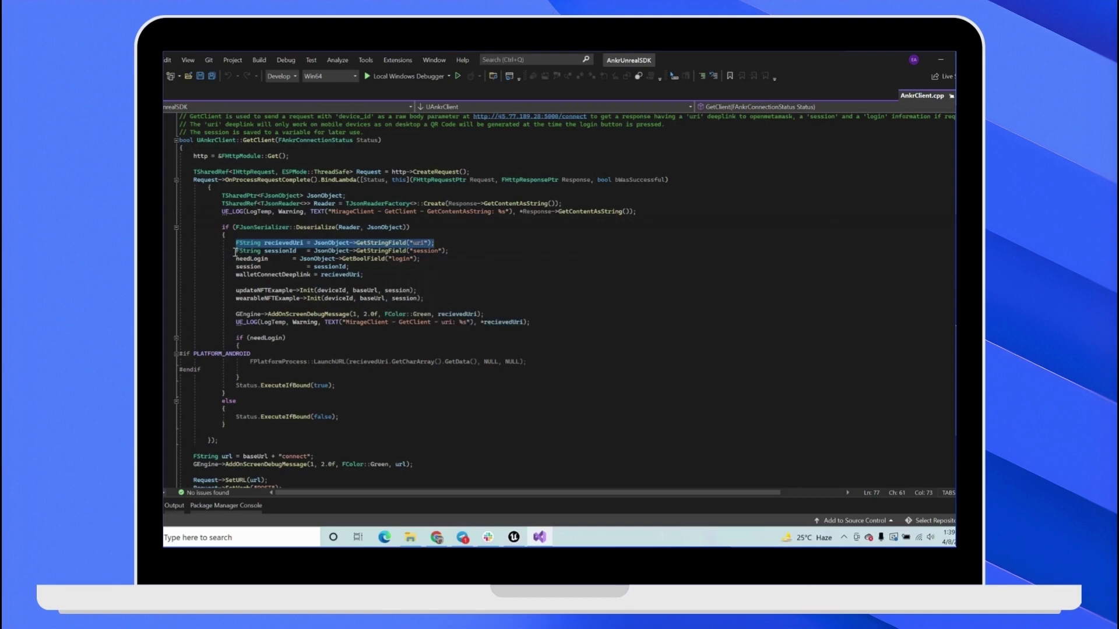
left_click_drag(236, 251, 456, 251)
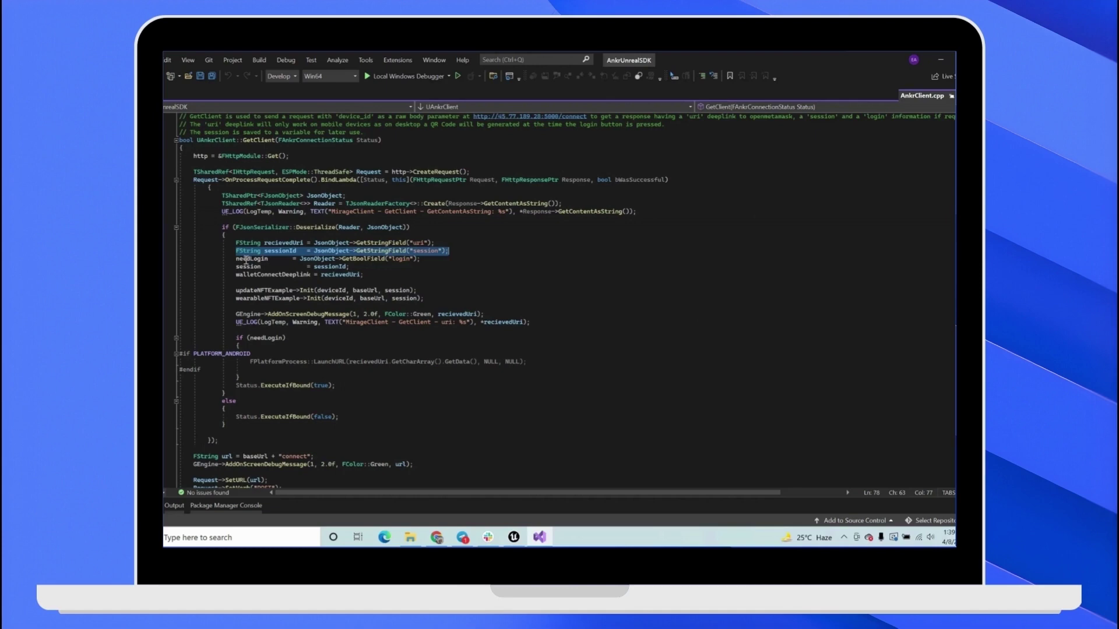
left_click_drag(236, 259, 422, 260)
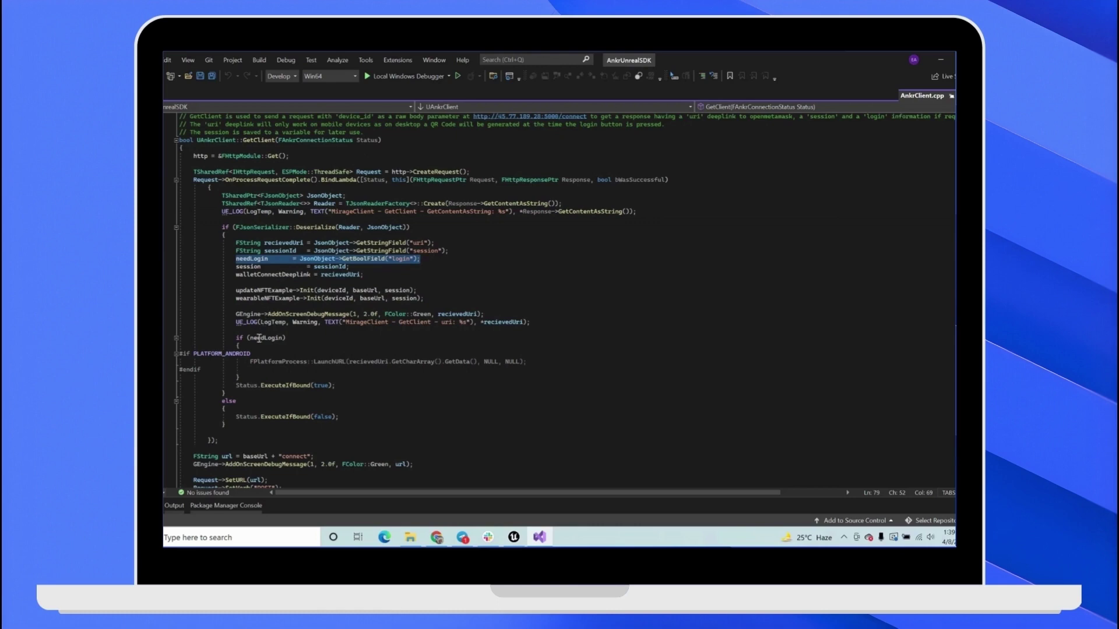
Step: Highlight the needLogin check, the PLATFORM_ANDROID block and the start of the LaunchURL call
left_click_drag(235, 338, 288, 338)
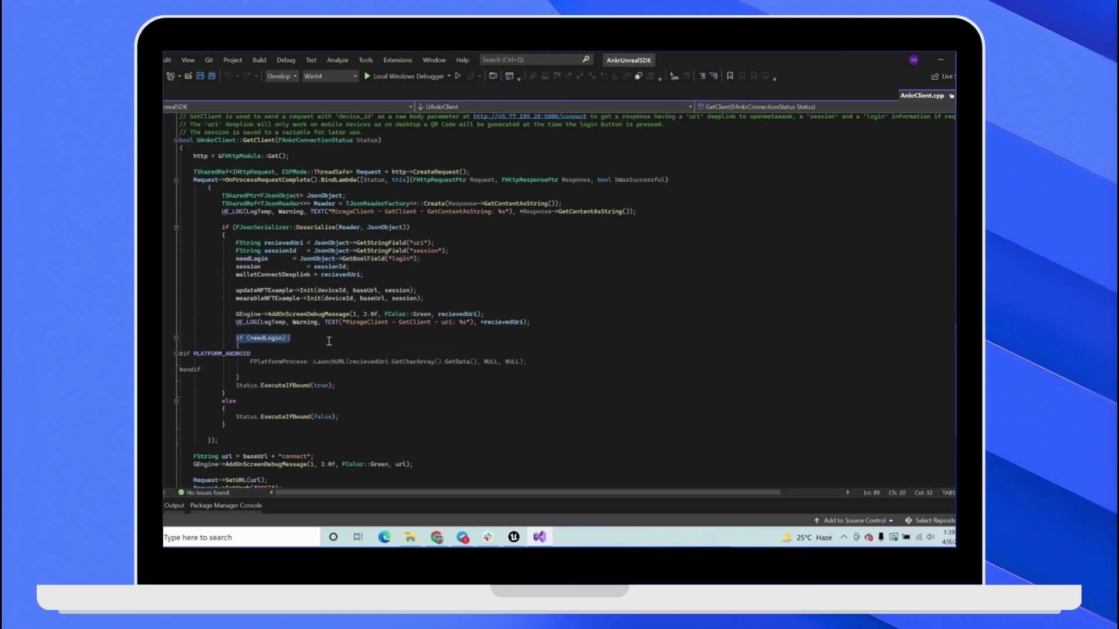
left_click_drag(204, 370, 178, 362)
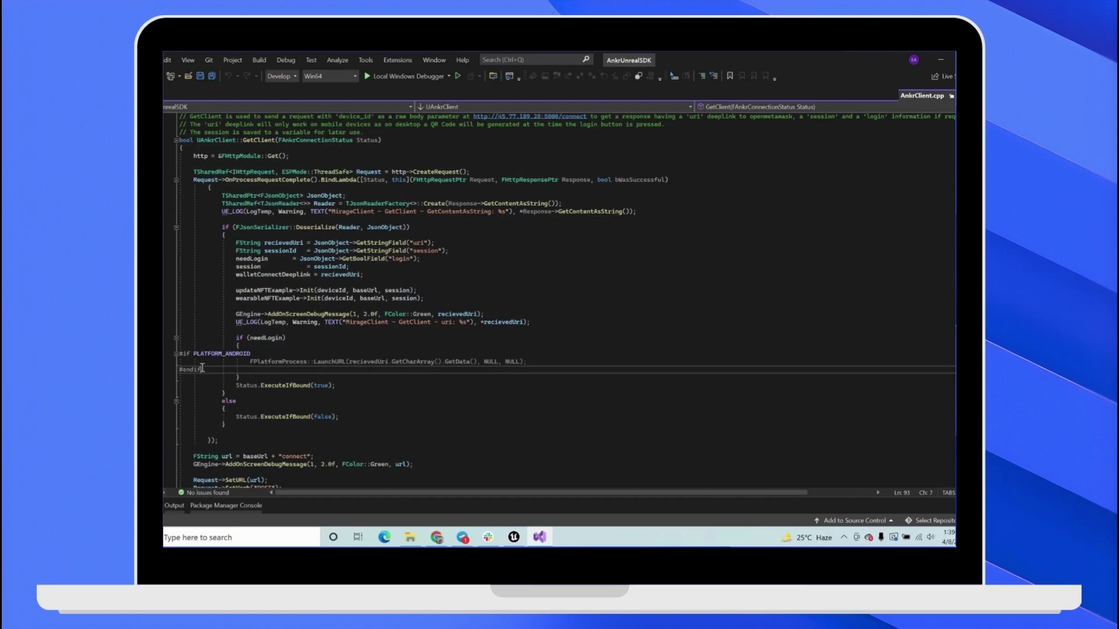
left_click(261, 361)
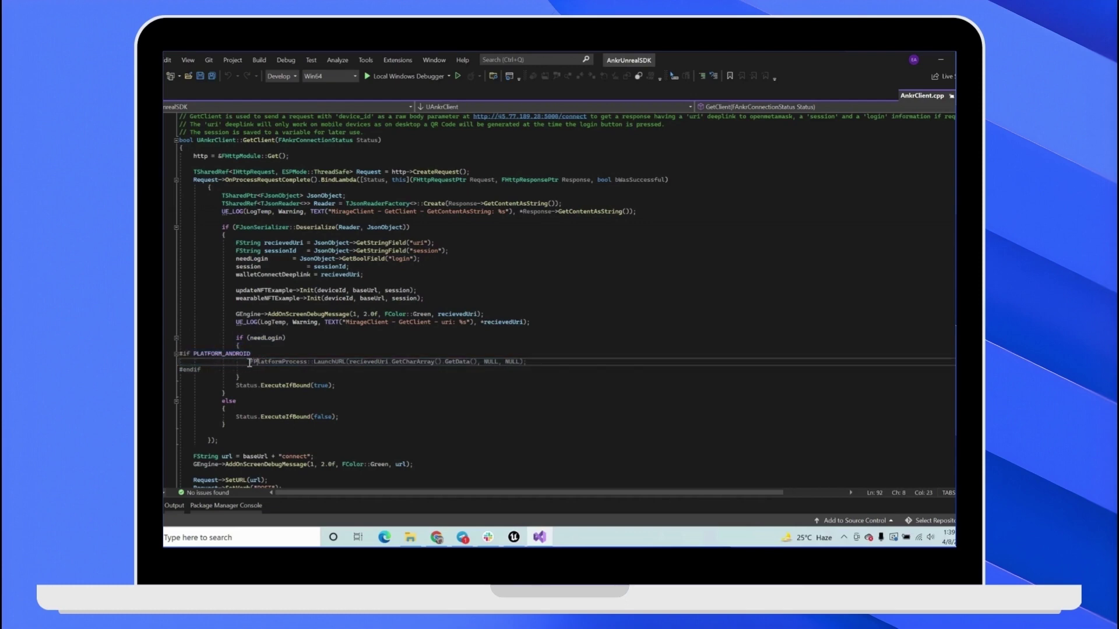
left_click_drag(251, 362, 365, 363)
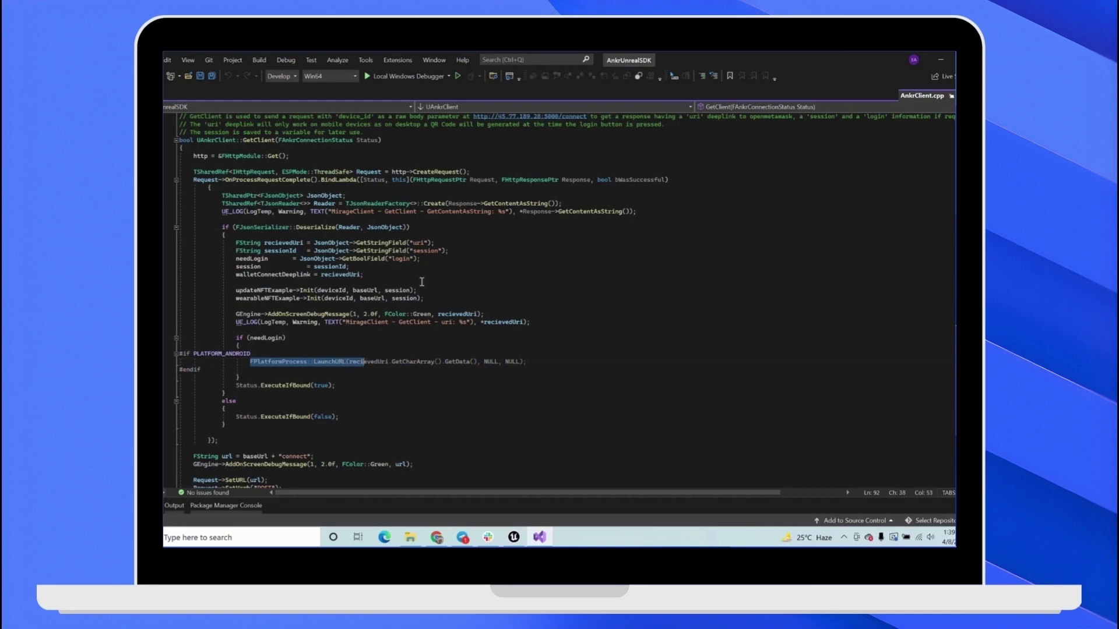
Step: Highlight the recievedUri uses and the full LaunchURL statement, then bring up Unreal's Widget_Menu blueprint
double_click(420, 243)
double_click(279, 243)
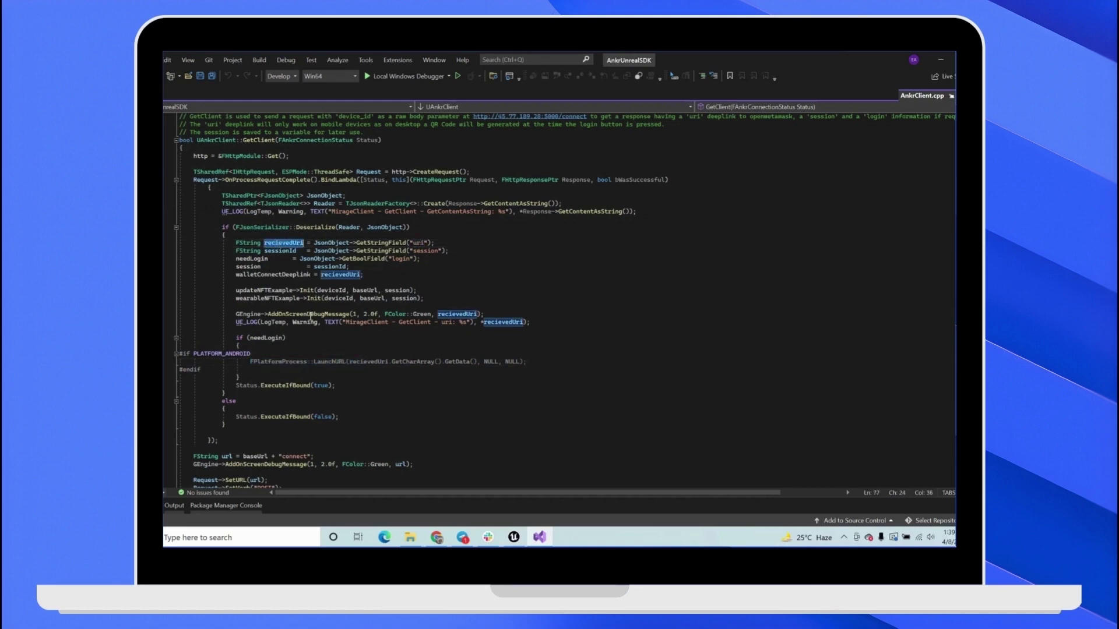
left_click_drag(251, 361, 532, 362)
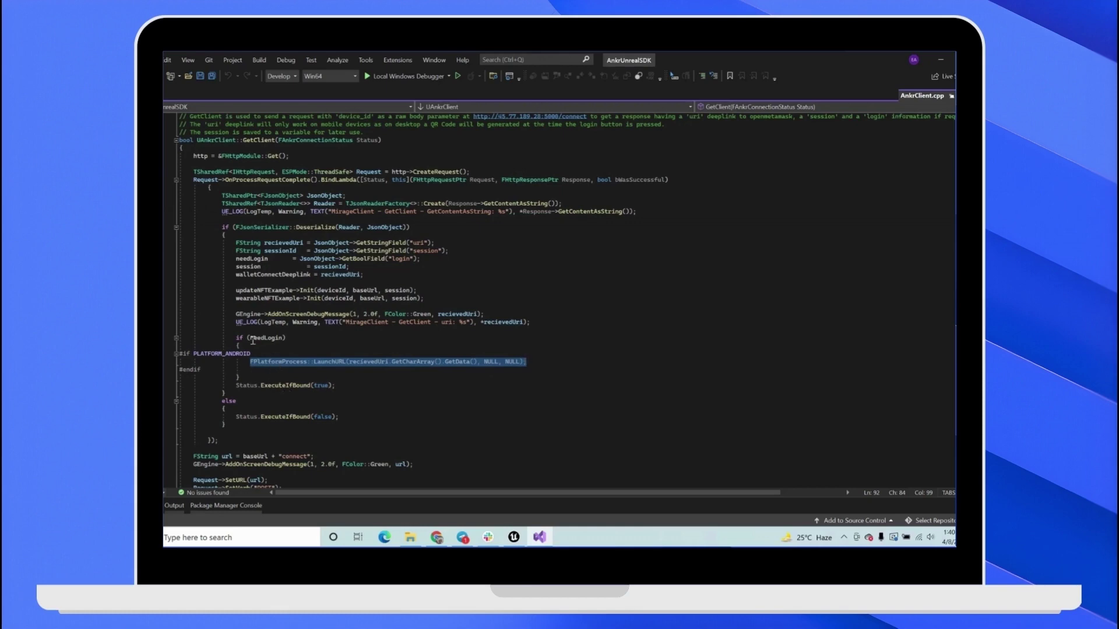
left_click(270, 355)
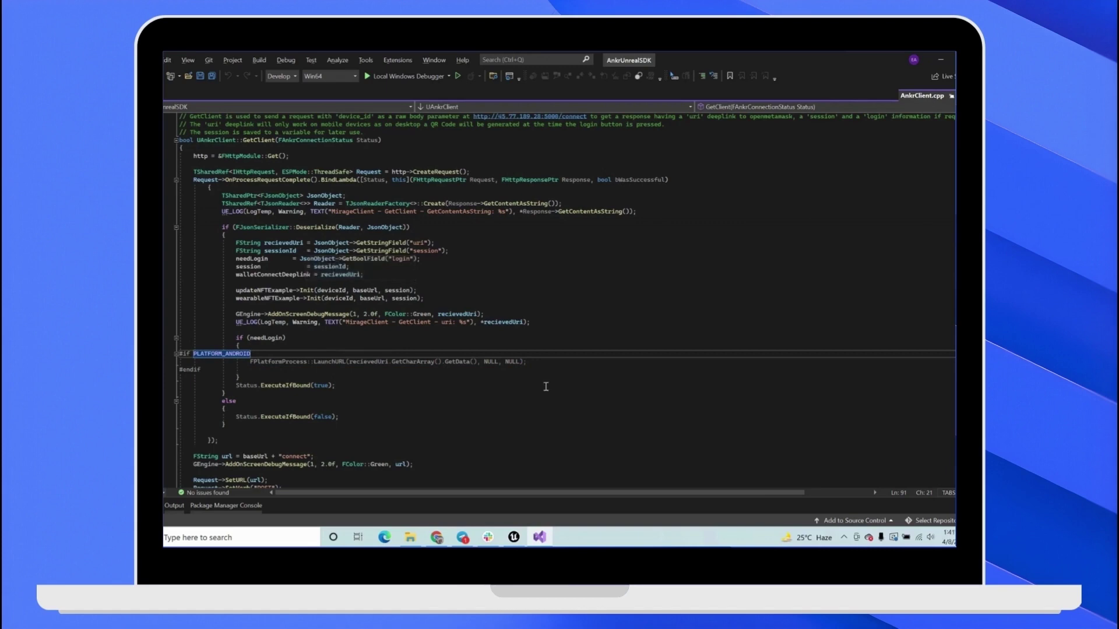
left_click(513, 537)
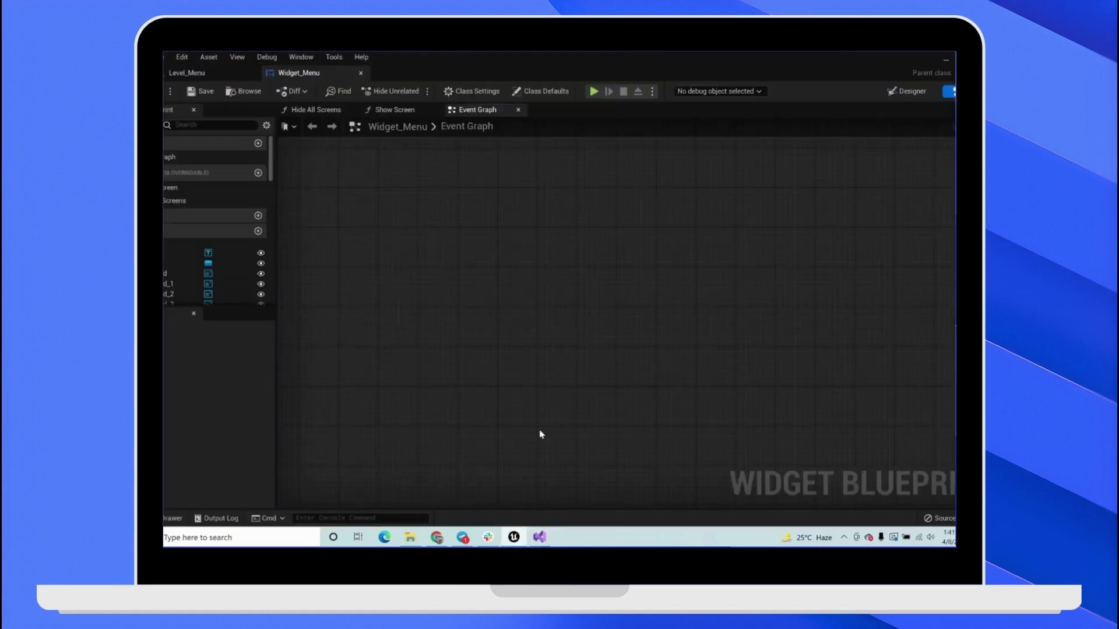
Step: Play the Widget_Menu preview showing the Ankr login prompt, then return to Visual Studio
left_click(593, 91)
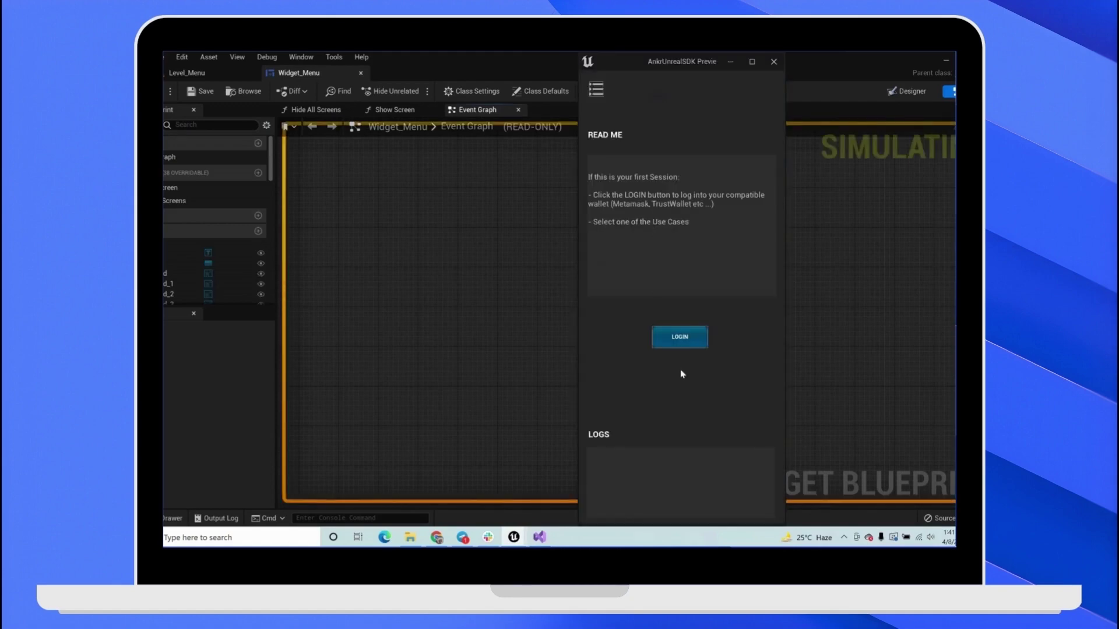
left_click(680, 337)
left_click(539, 536)
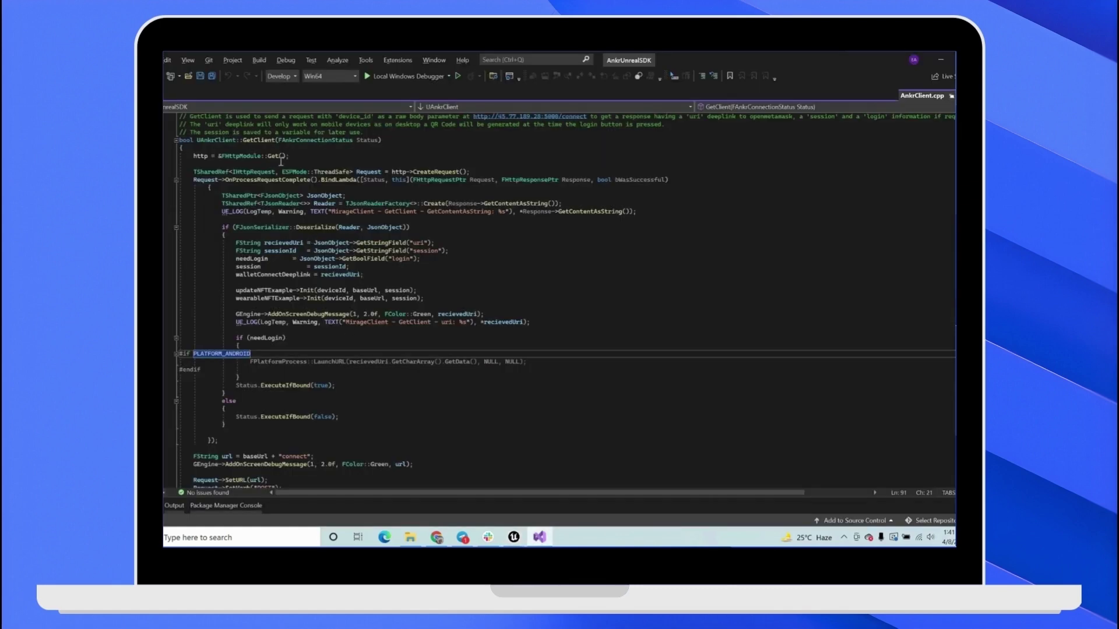
Step: In the AnkrUnrealSDK preview, log in to show the wallet QR code, then dismiss it with OK
mouse_move(513, 537)
left_click(516, 504)
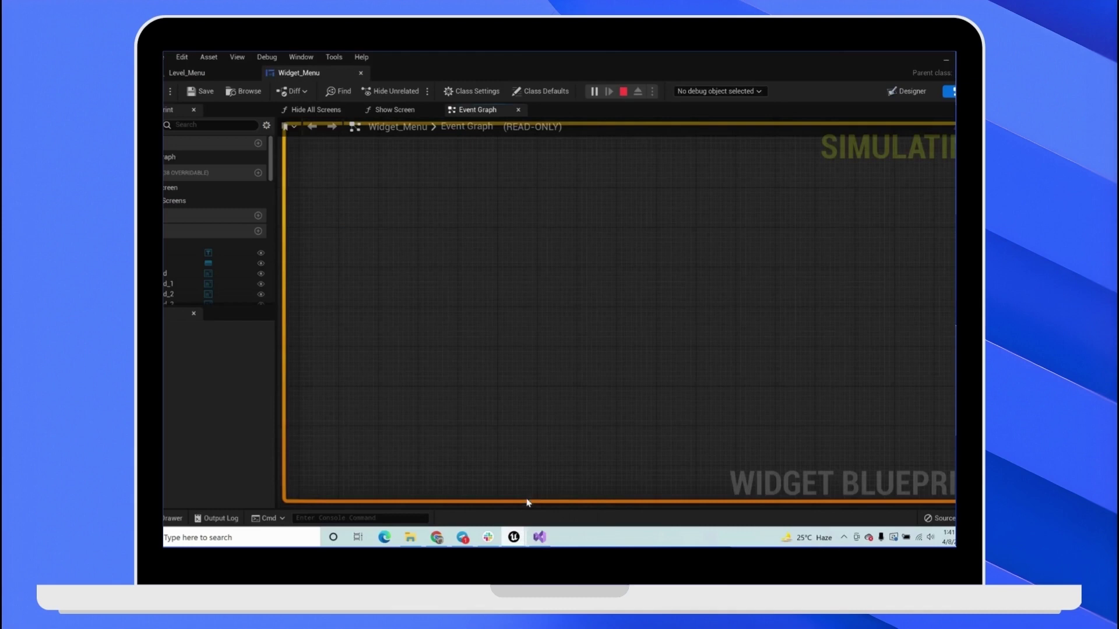
left_click(569, 494)
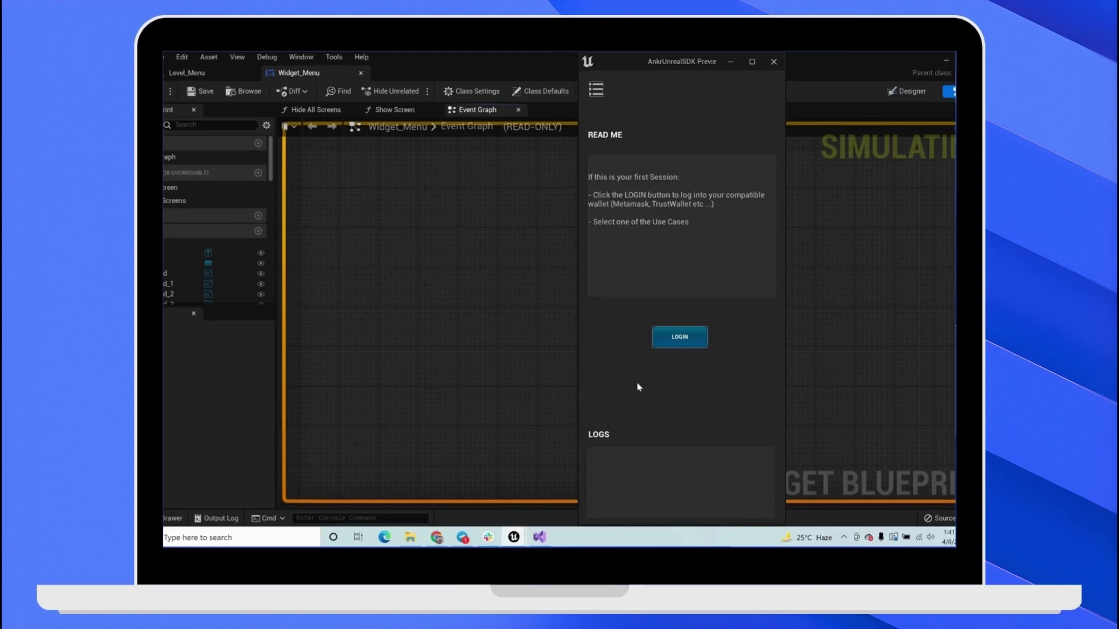
left_click(690, 341)
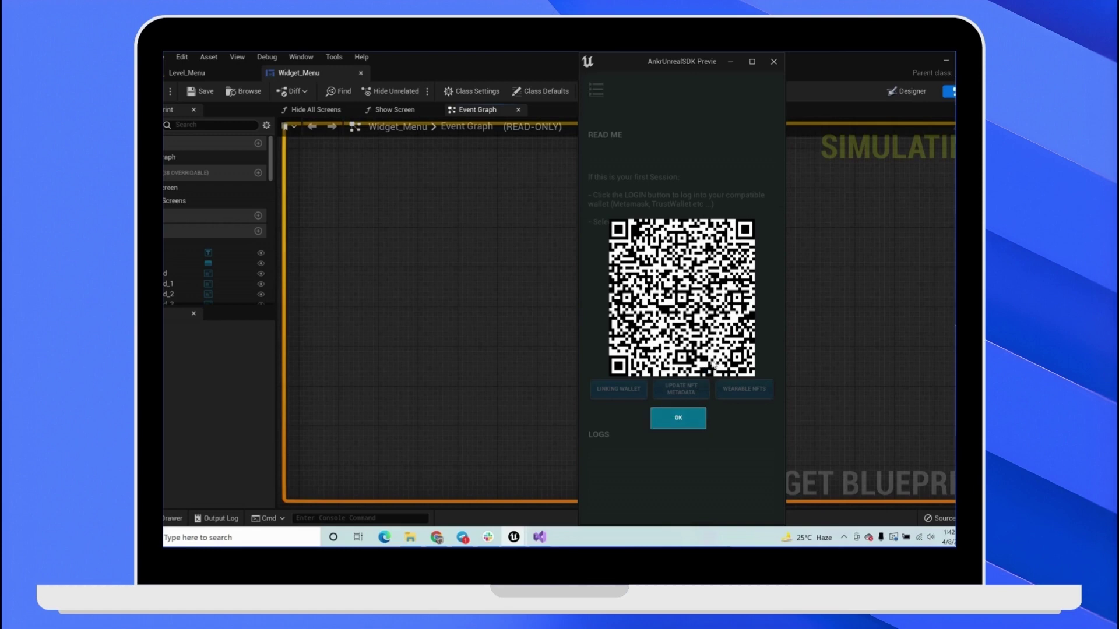
left_click(690, 418)
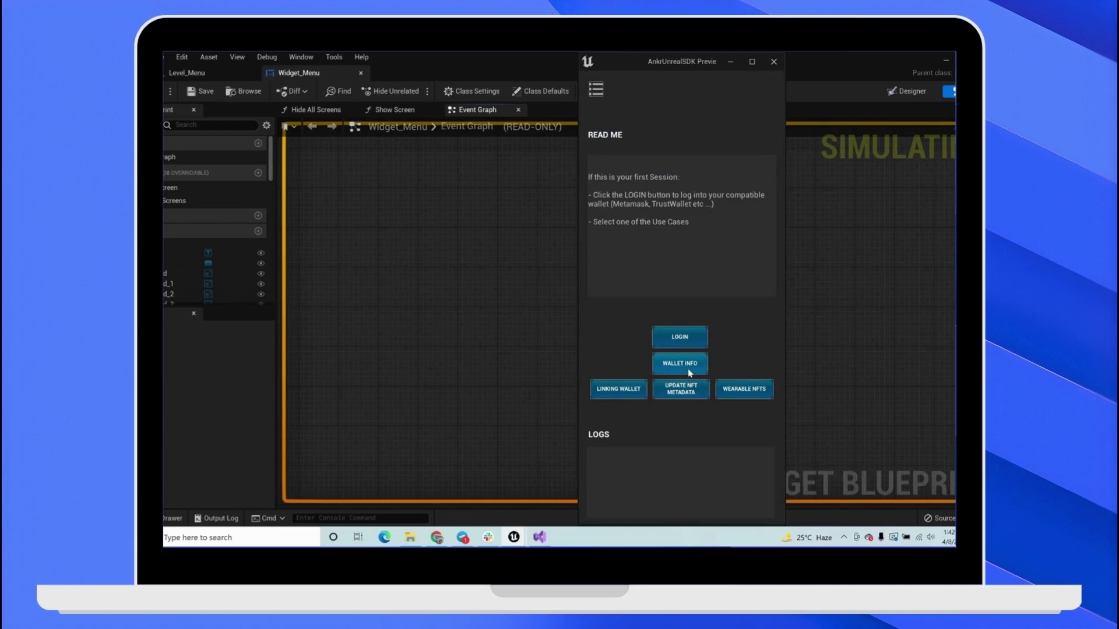